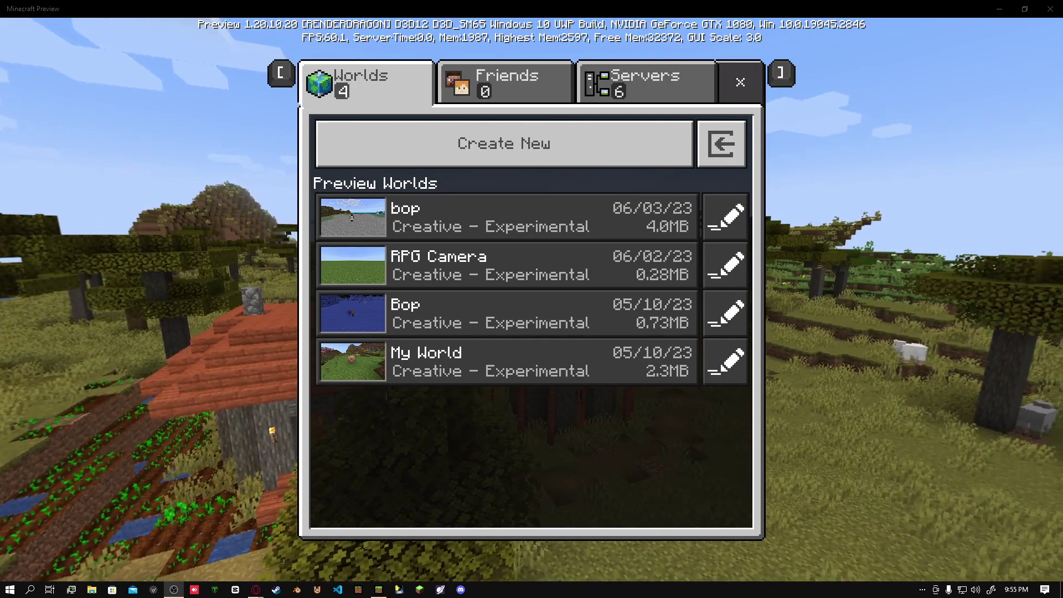
Reposition the OBS window, project the display capture fullscreen on the monitor, then return to Minecraft
key("alt+Tab")
mouse_move(710, 79)
left_mouse_down()
mouse_move(573, 125)
mouse_move(5, 142)
left_mouse_up()
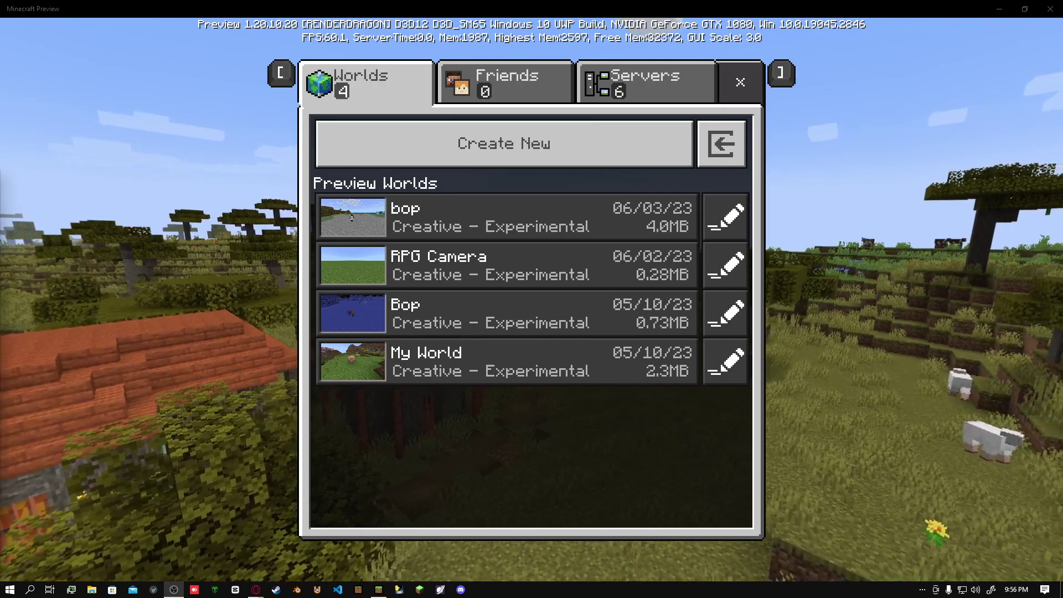
key("alt+Tab")
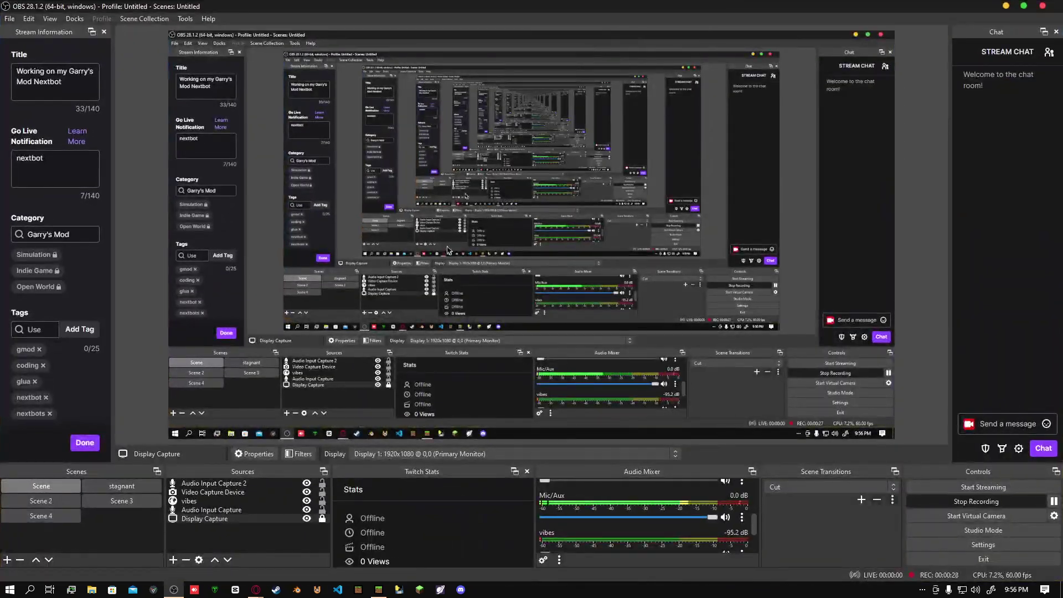
right_click(451, 237)
mouse_move(503, 345)
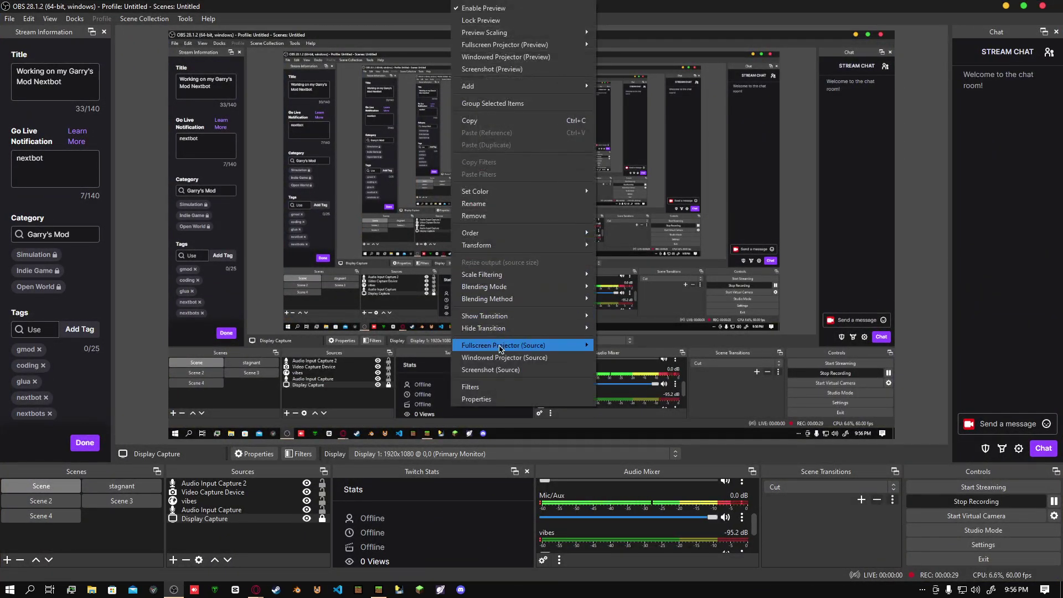
left_click(631, 345)
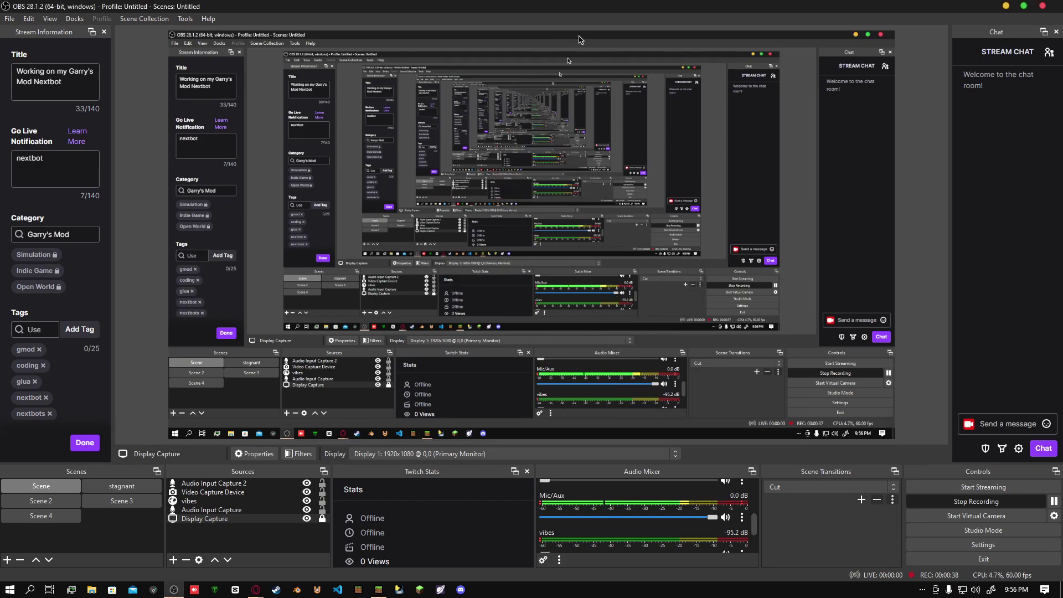
key("alt+Tab")
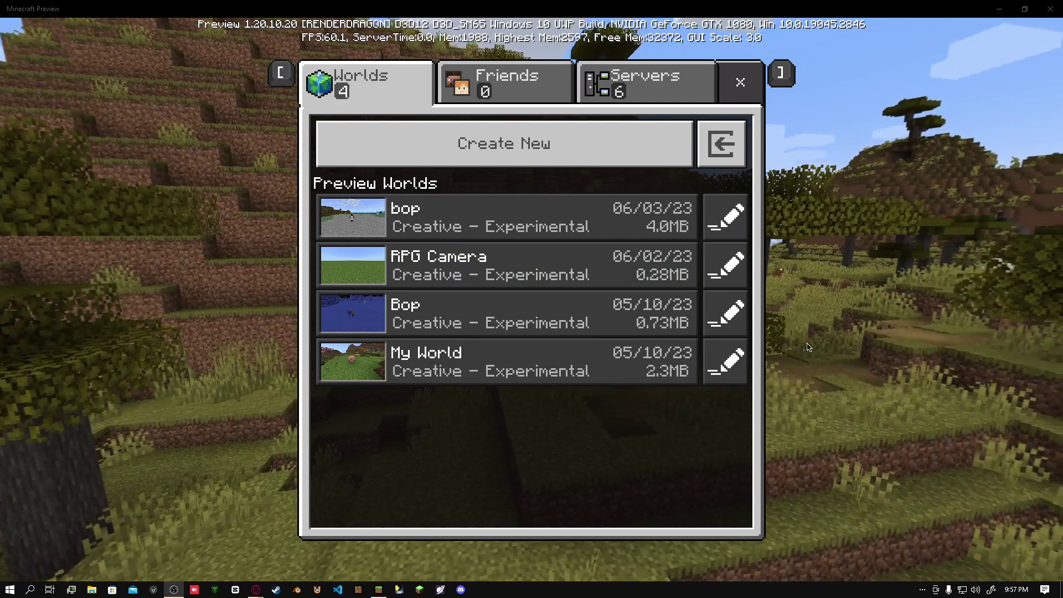
Bring the Minecraft world list window into focus
left_click(872, 190)
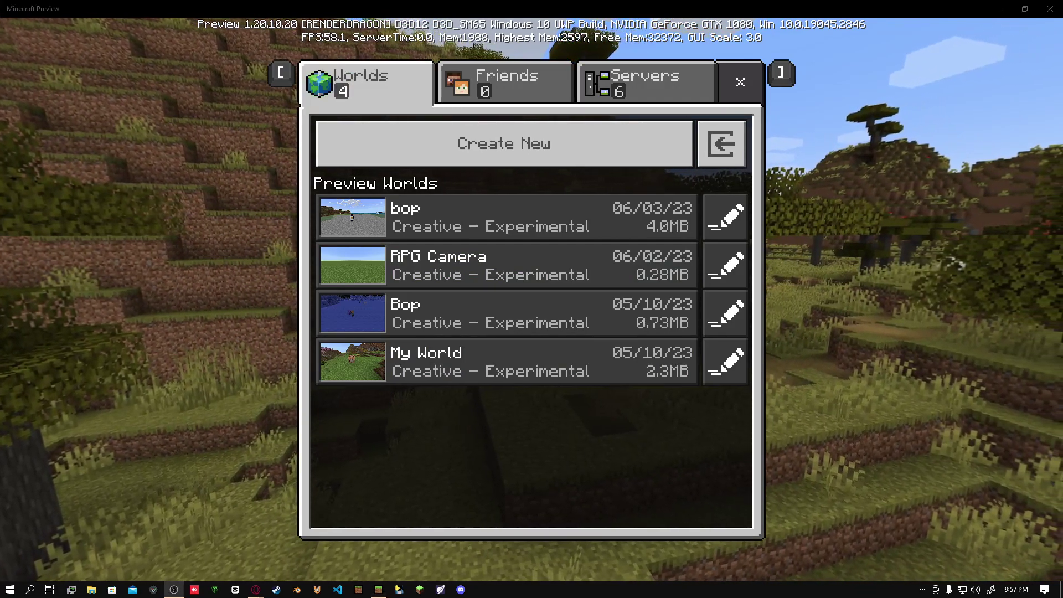